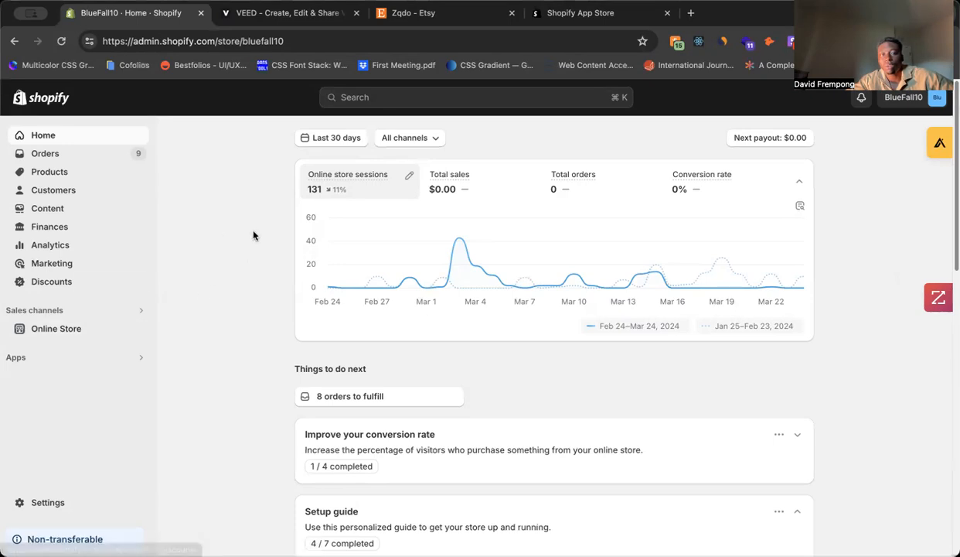
# - Start adding a new page to the online store
pyautogui.click(84, 330)
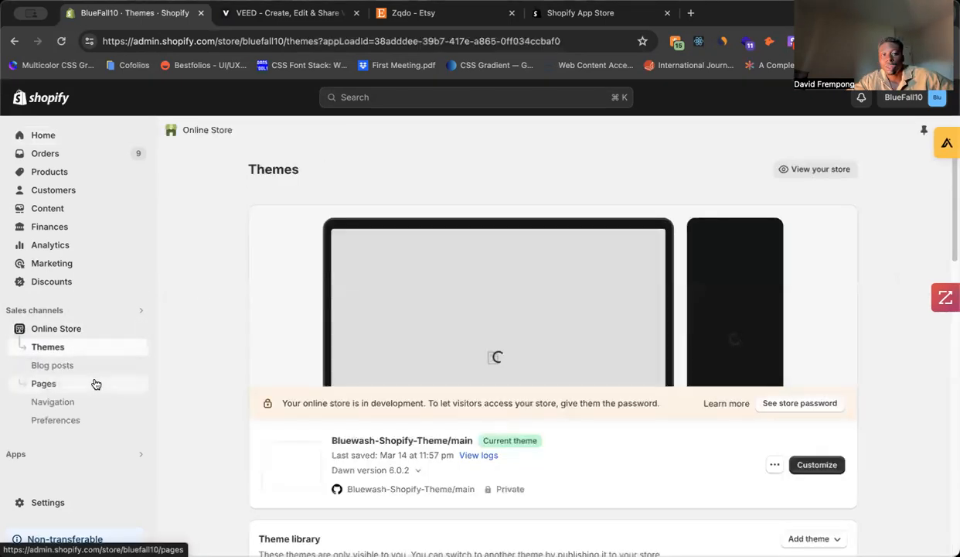
pyautogui.click(96, 384)
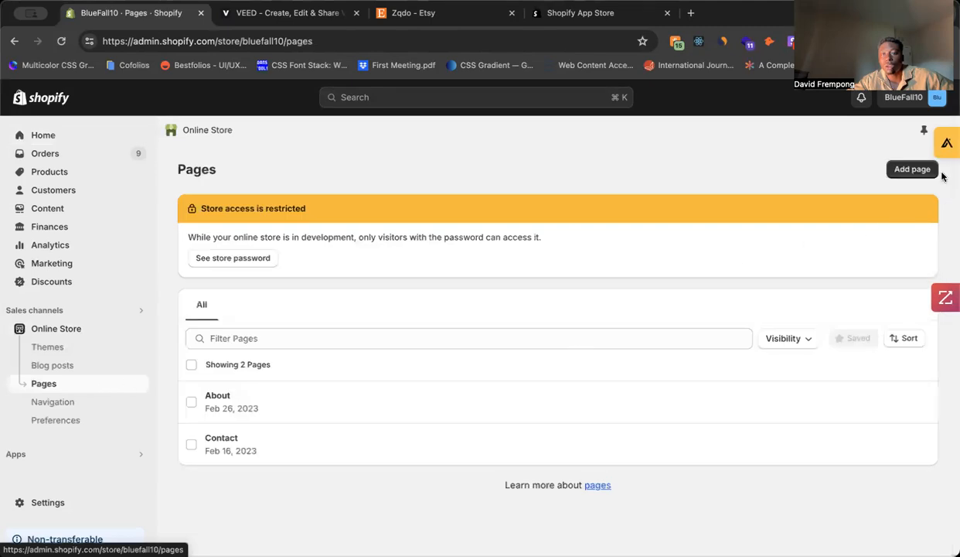
pyautogui.click(933, 176)
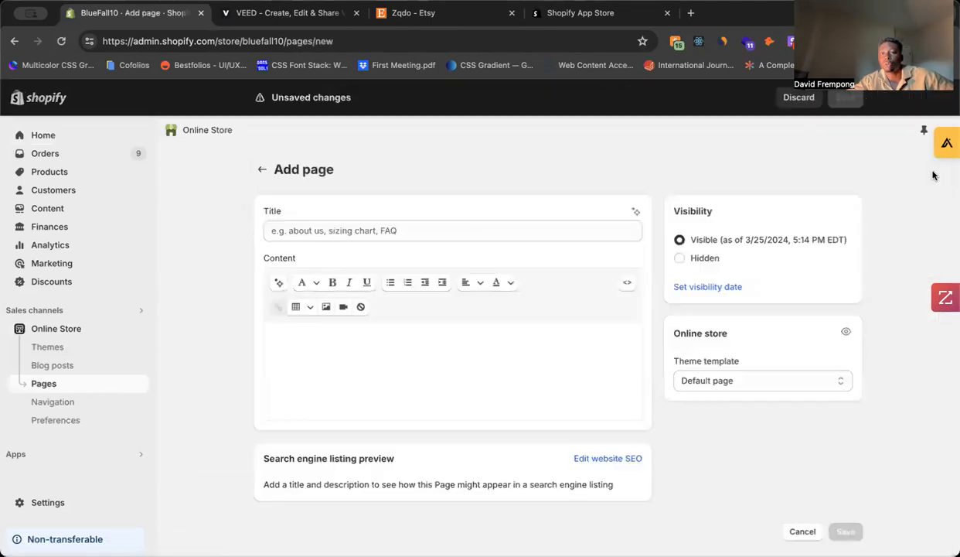
pyautogui.click(469, 231)
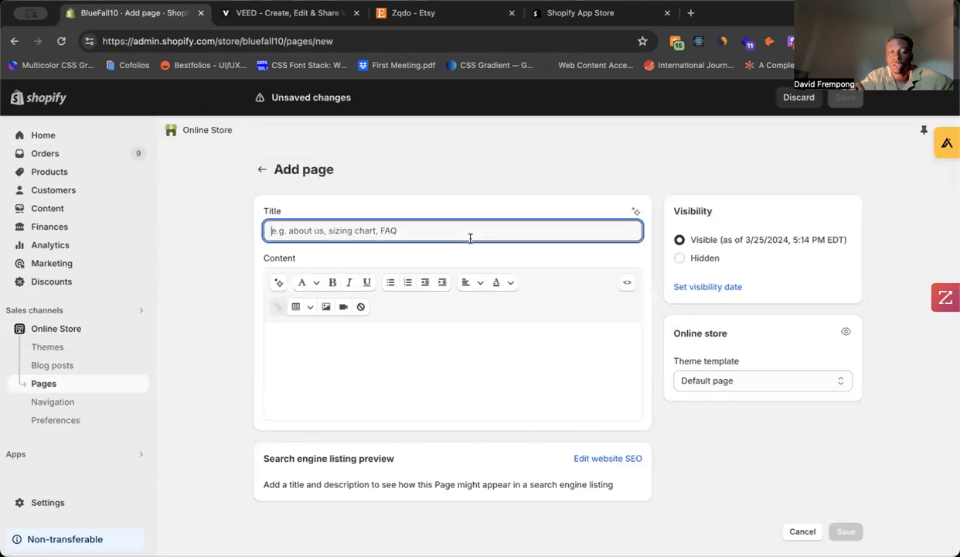
pyautogui.write('Mem')
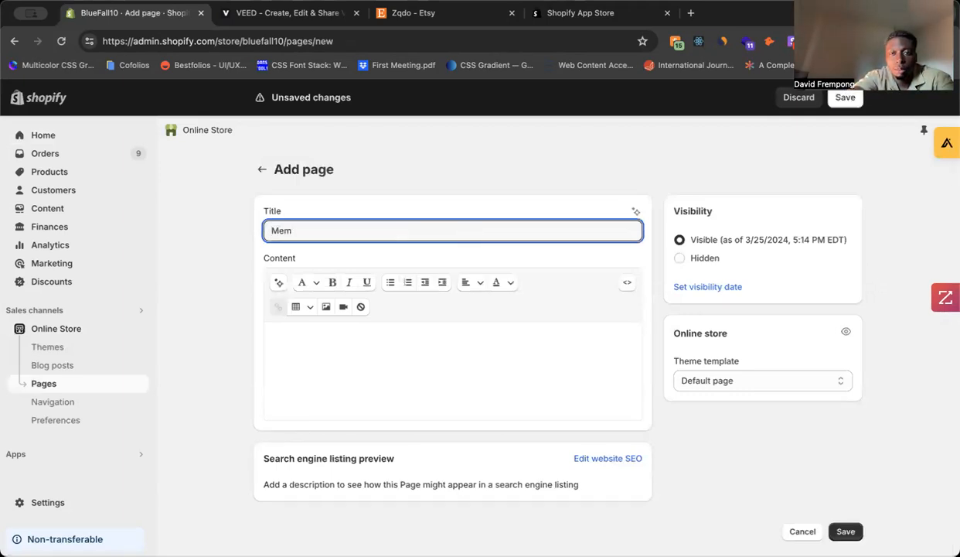
pyautogui.write('bership')
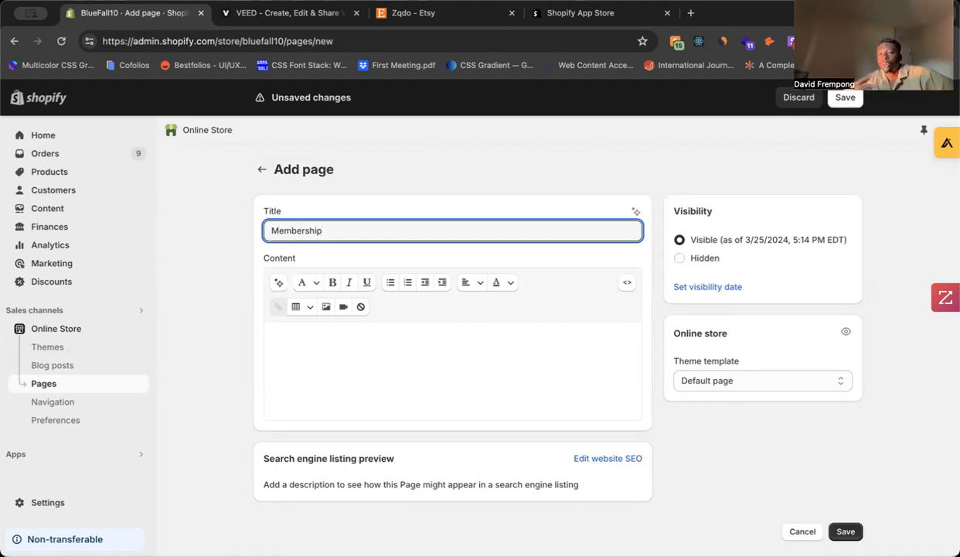
pyautogui.click(370, 352)
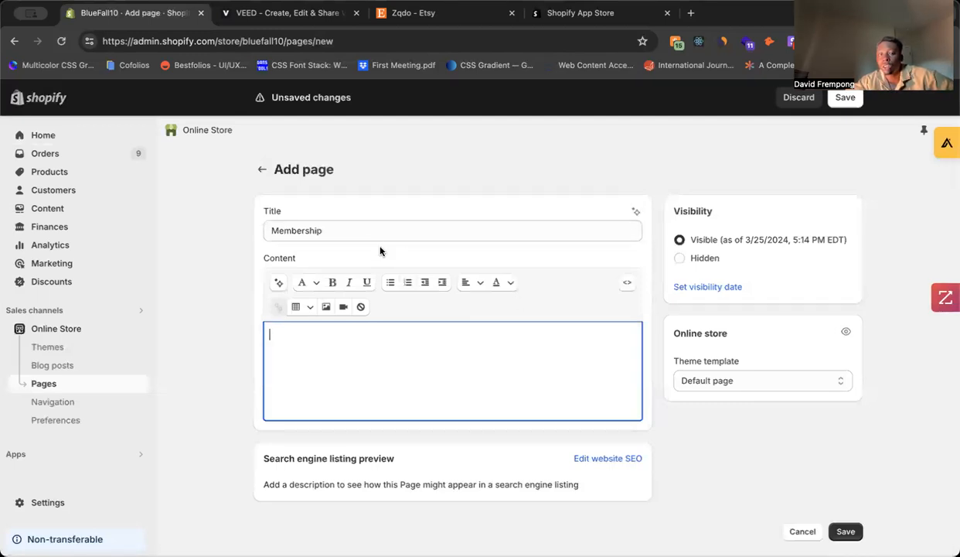
pyautogui.moveTo(368, 238); pyautogui.dragTo(219, 205)
pyautogui.press('BackSpace')
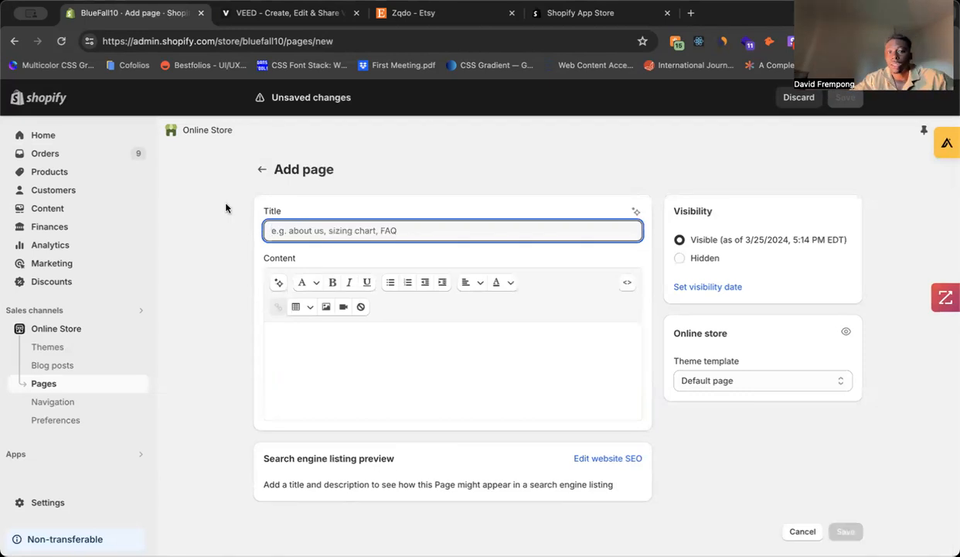
# - Describe the page for title generation as "Membership for customers to receive exclusive items, get alerted when new products come out, etc."
pyautogui.click(637, 210)
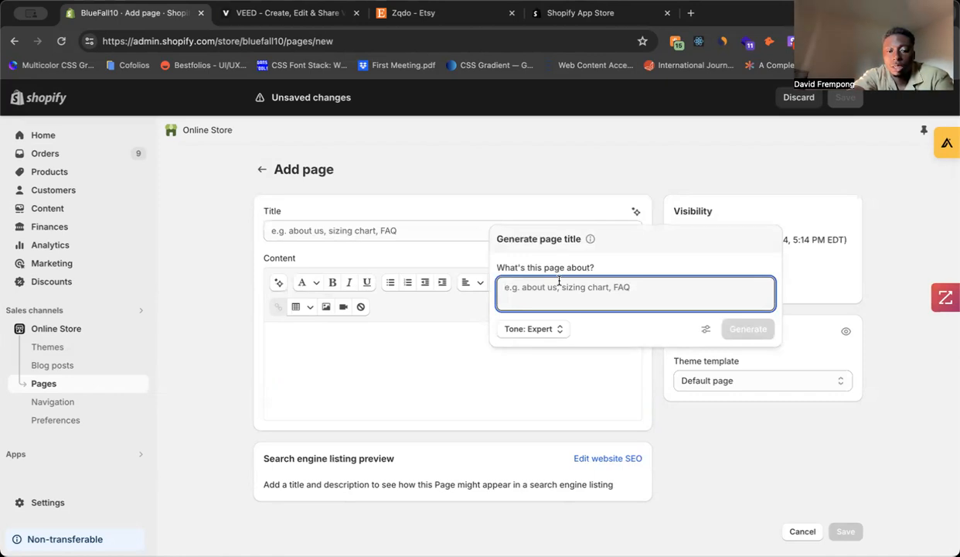
pyautogui.write('Members')
pyautogui.write('hip for customer')
pyautogui.write('s ro')
pyautogui.write('to ')
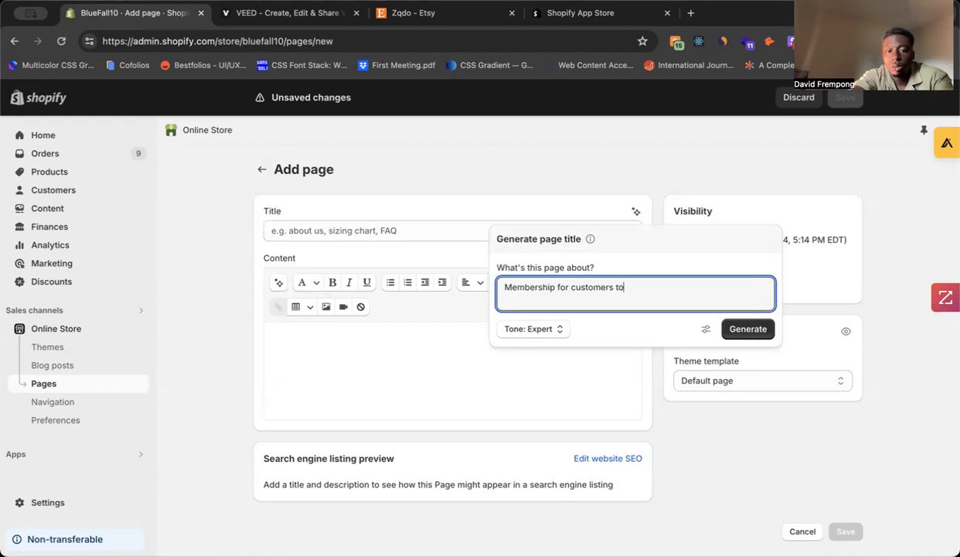
pyautogui.write('re')
pyautogui.write('cieve')
pyautogui.press('BackSpace')
pyautogui.press('BackSpace')
pyautogui.press('BackSpace')
pyautogui.press('BackSpace')
pyautogui.press('BackSpace')
pyautogui.write('eive exclusive E')
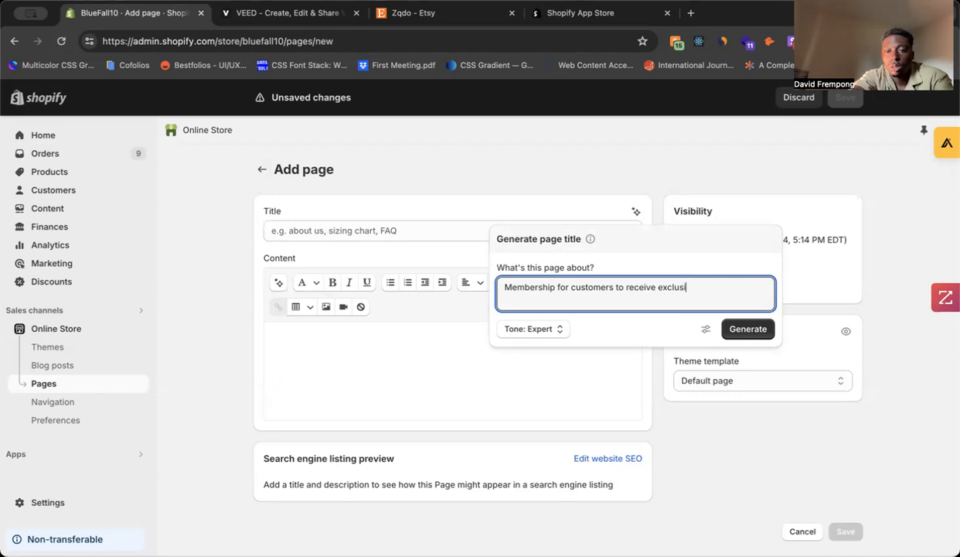
pyautogui.press('BackSpace')
pyautogui.write('items, get')
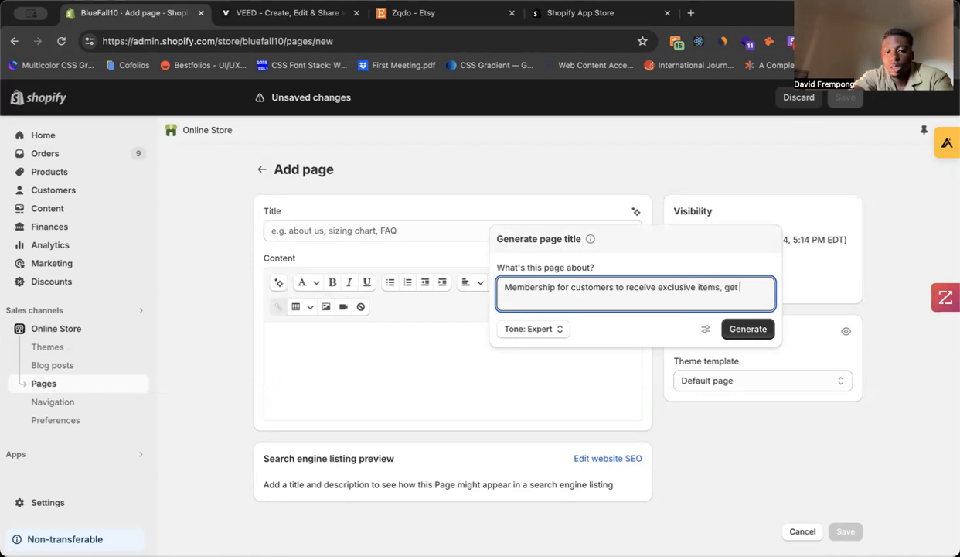
pyautogui.write(' alerated when')
pyautogui.press('BackSpace')
pyautogui.press('BackSpace')
pyautogui.press('BackSpace')
pyautogui.press('BackSpace')
pyautogui.press('BackSpace')
pyautogui.press('BackSpace')
pyautogui.press('BackSpace')
pyautogui.press('BackSpace')
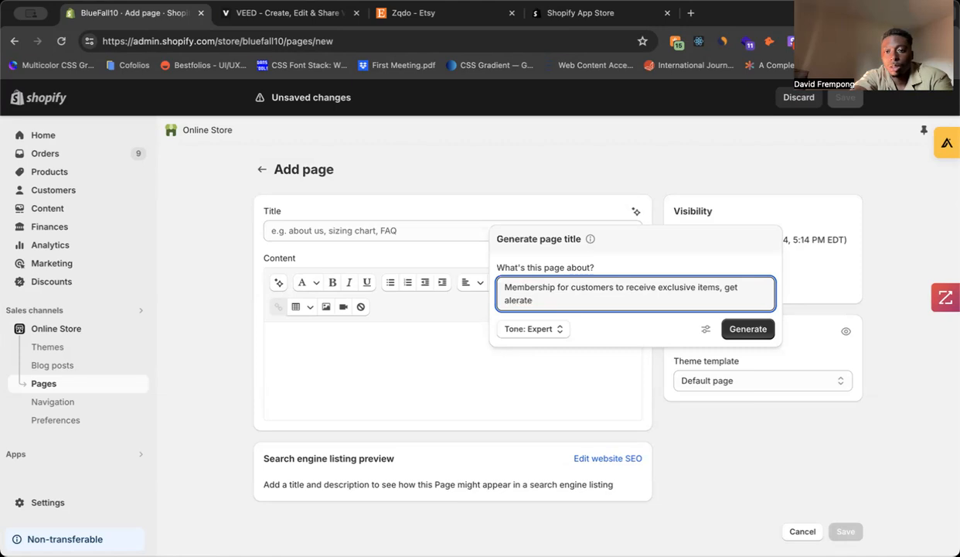
pyautogui.write('ted ')
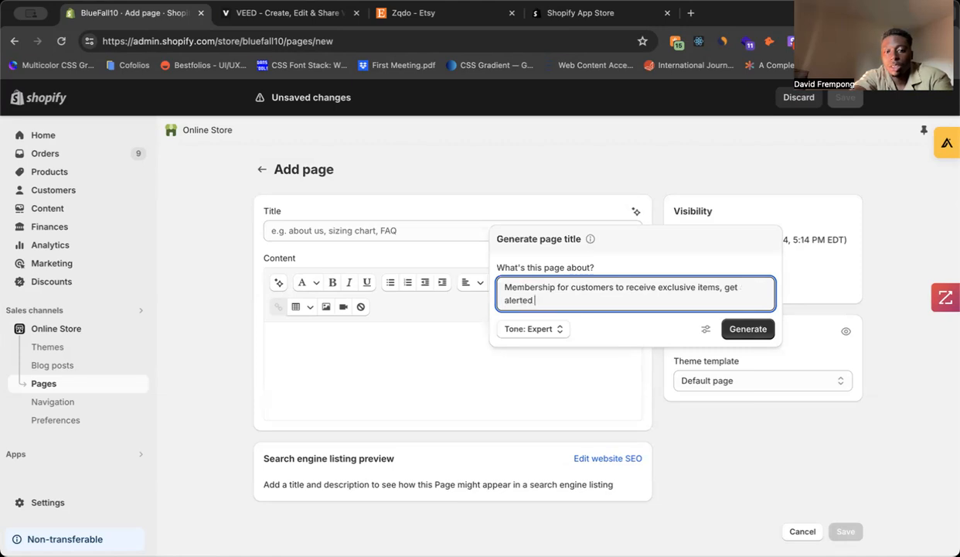
pyautogui.write('when new produc')
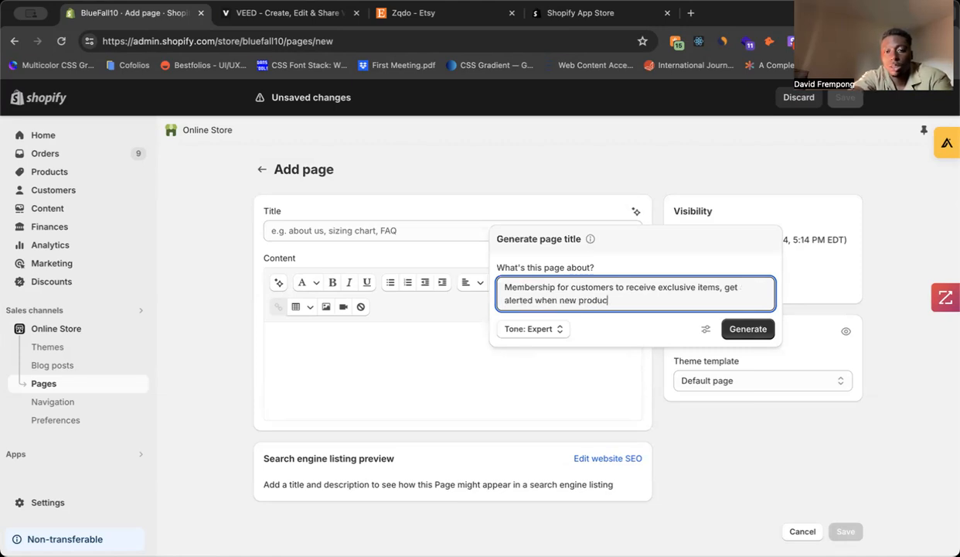
pyautogui.write('ts come out, etc.')
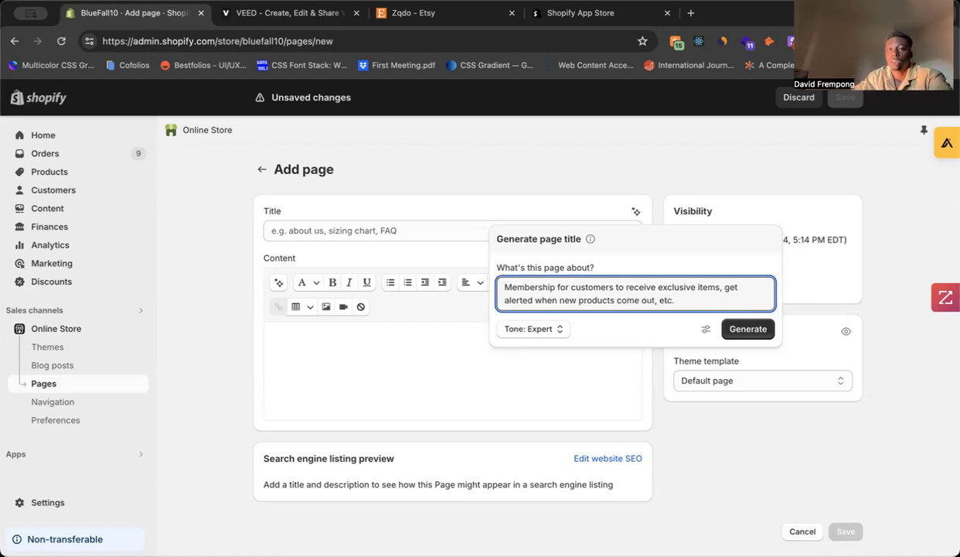
# - Copy the whole page description from the title generator's prompt
pyautogui.moveTo(679, 299); pyautogui.dragTo(404, 272)
pyautogui.hotkey('ctrl', 'c')
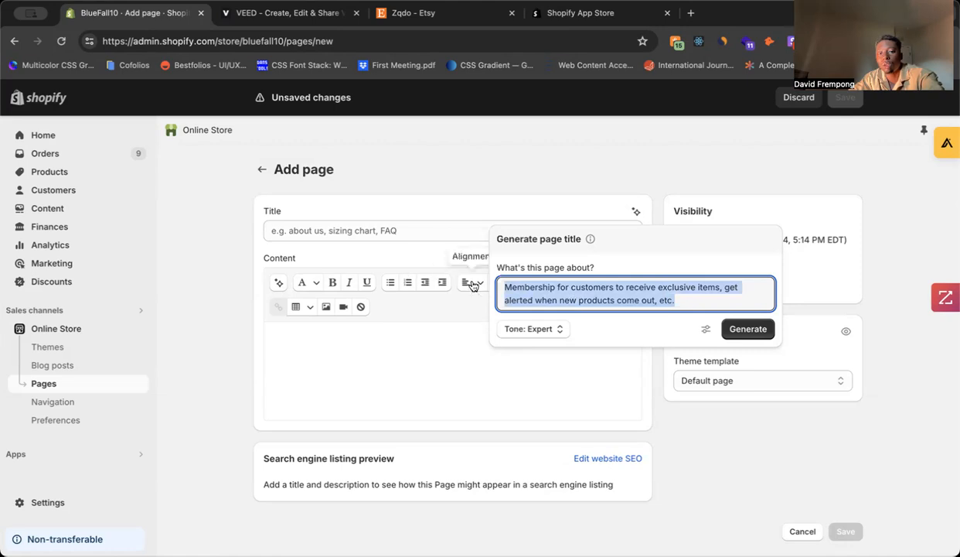
pyautogui.click(672, 298)
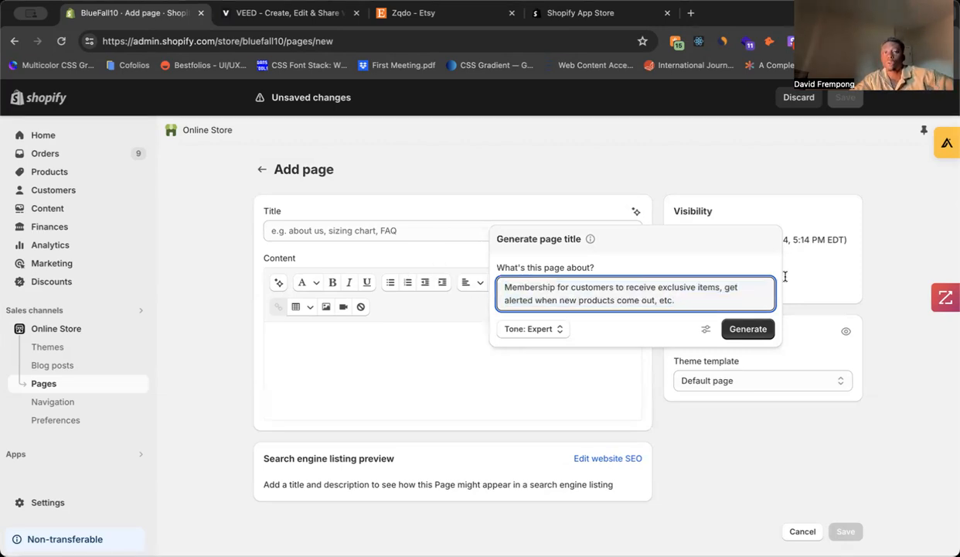
# - Generate page titles in a Persuasive tone and use the suggestion "Join our Community!" as the title
pyautogui.click(540, 331)
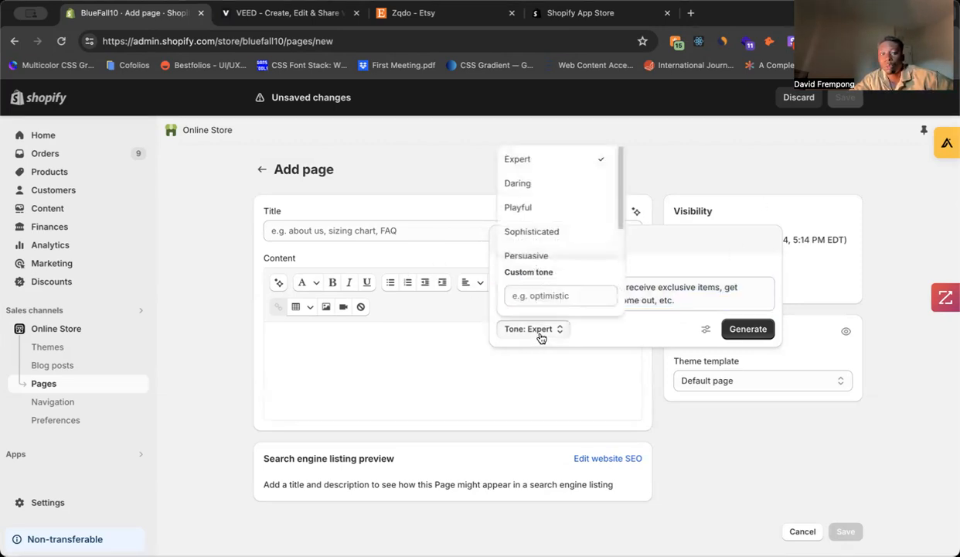
pyautogui.scroll(-1, 585, 185)
pyautogui.scroll(-1, 585, 184)
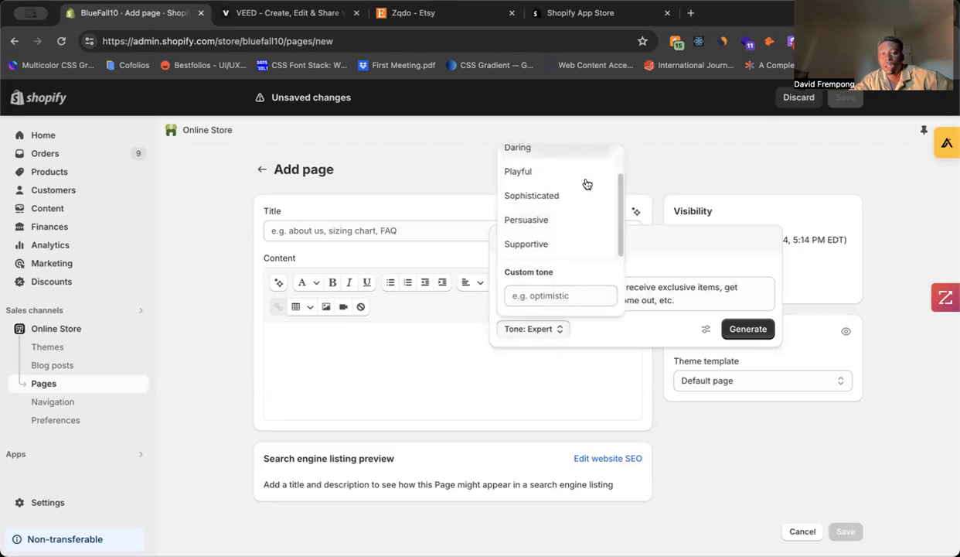
pyautogui.click(592, 221)
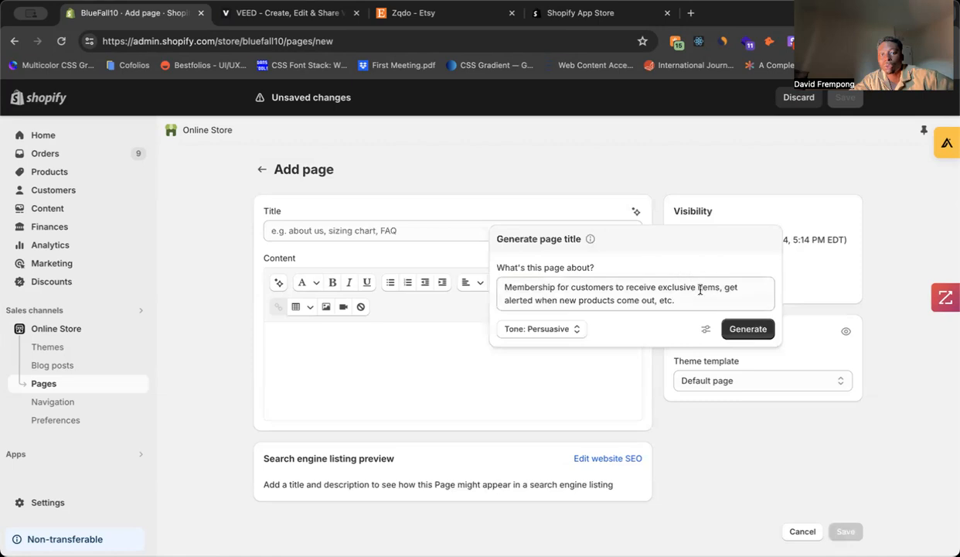
pyautogui.click(763, 328)
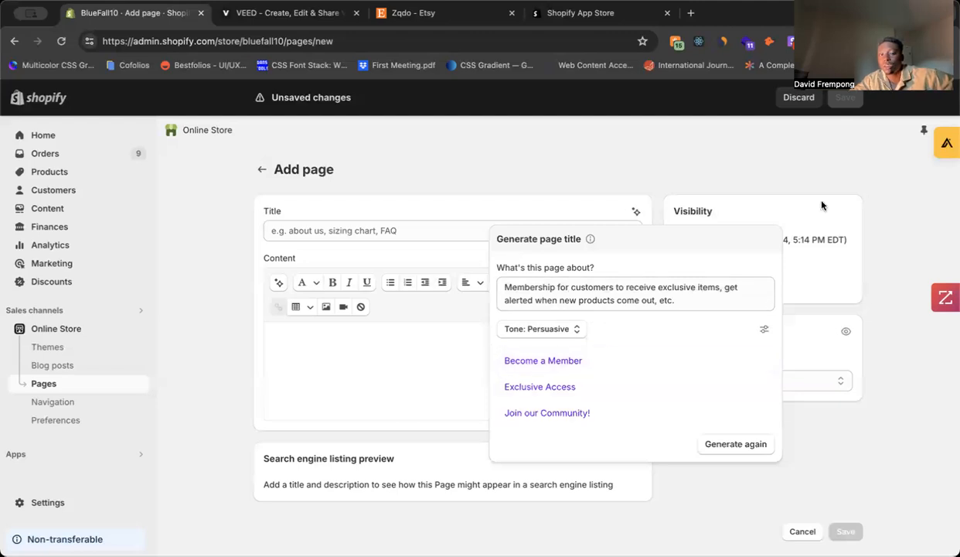
pyautogui.click(671, 411)
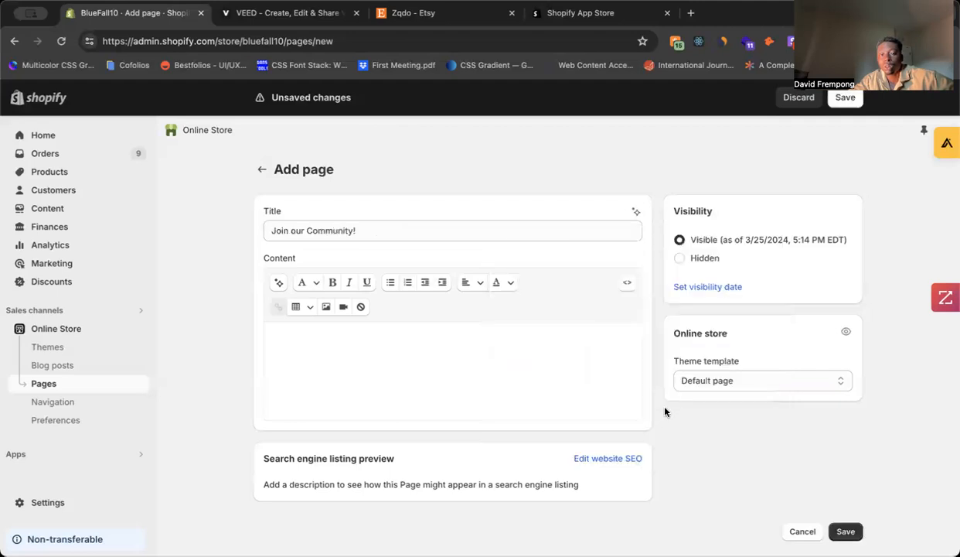
# - Paste the copied description into the prompt for generating the page content
pyautogui.click(404, 346)
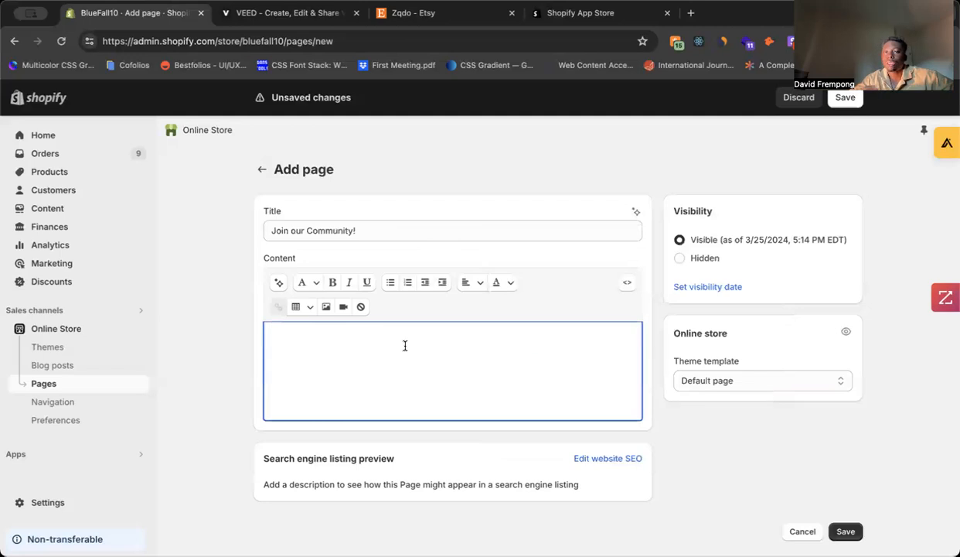
pyautogui.click(277, 282)
pyautogui.hotkey('ctrl', 'v')
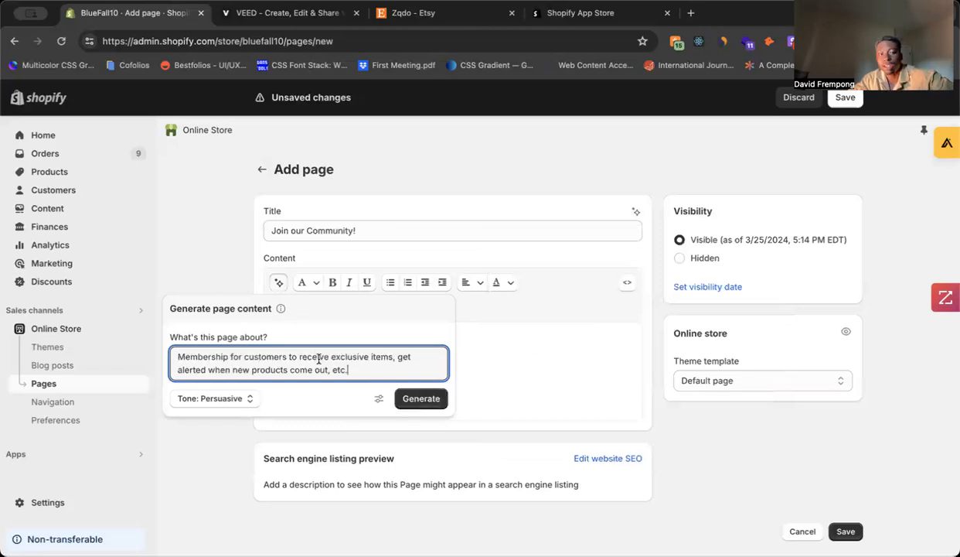
# - Reword the beginning of the content prompt to read "This page is for a membership for customers"
pyautogui.click(184, 354)
pyautogui.press('BackSpace')
pyautogui.write('This')
pyautogui.write(' page is formembership')
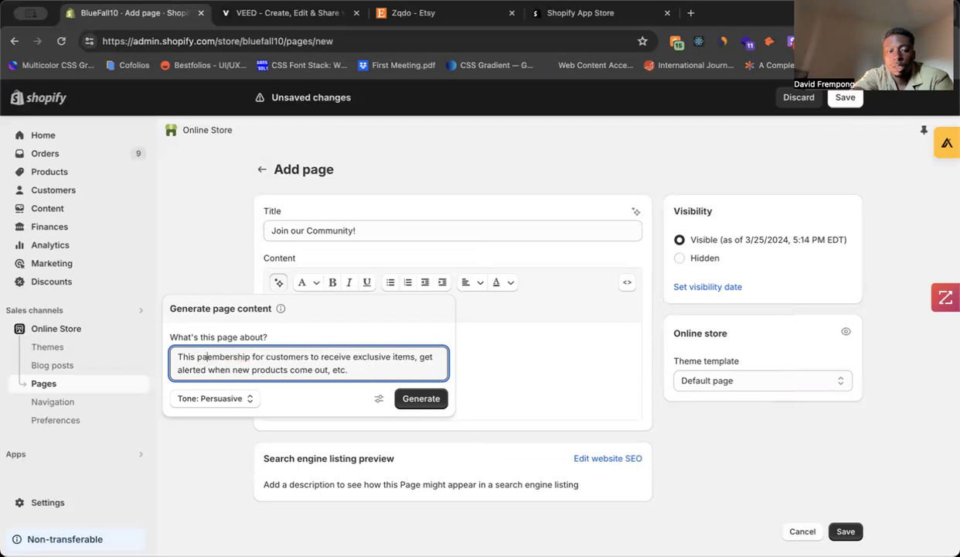
pyautogui.press('BackSpace')
pyautogui.press('BackSpace')
pyautogui.press('BackSpace')
pyautogui.press('BackSpace')
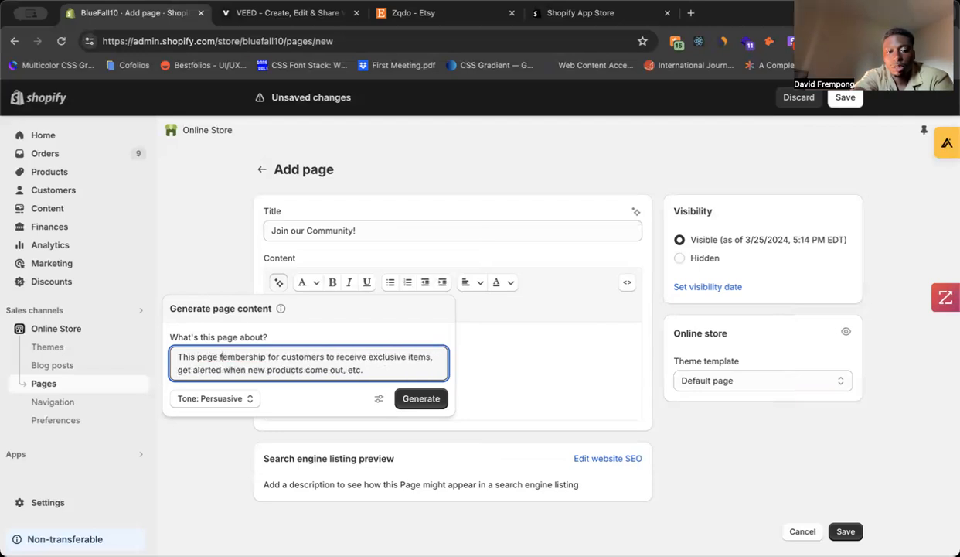
pyautogui.write('is for a ')
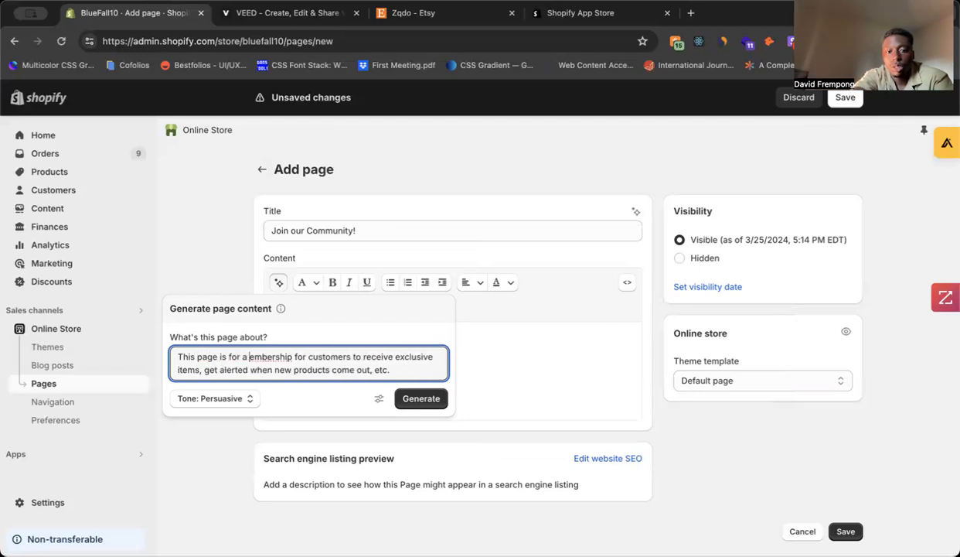
pyautogui.write('m')
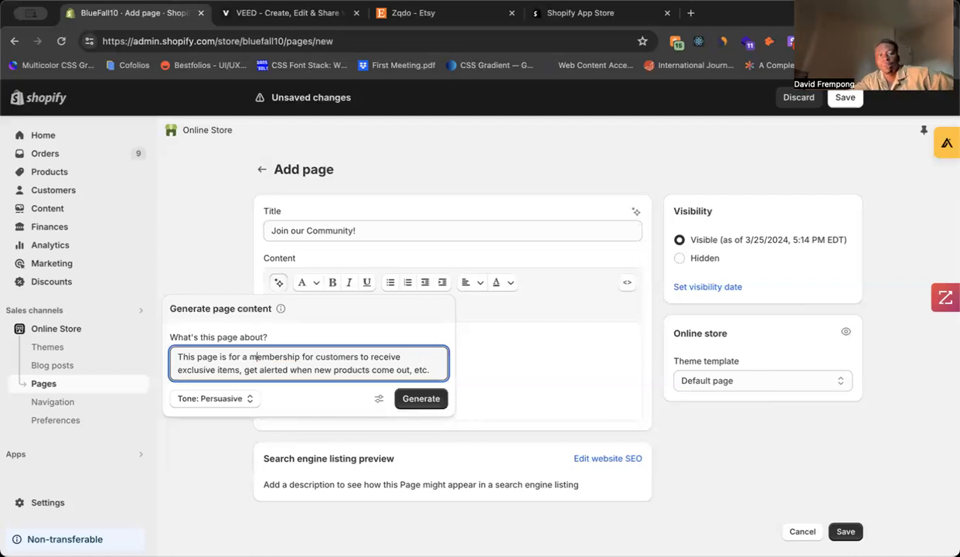
# - Set a custom tone of "Optimistic" for the page content generation
pyautogui.click(205, 396)
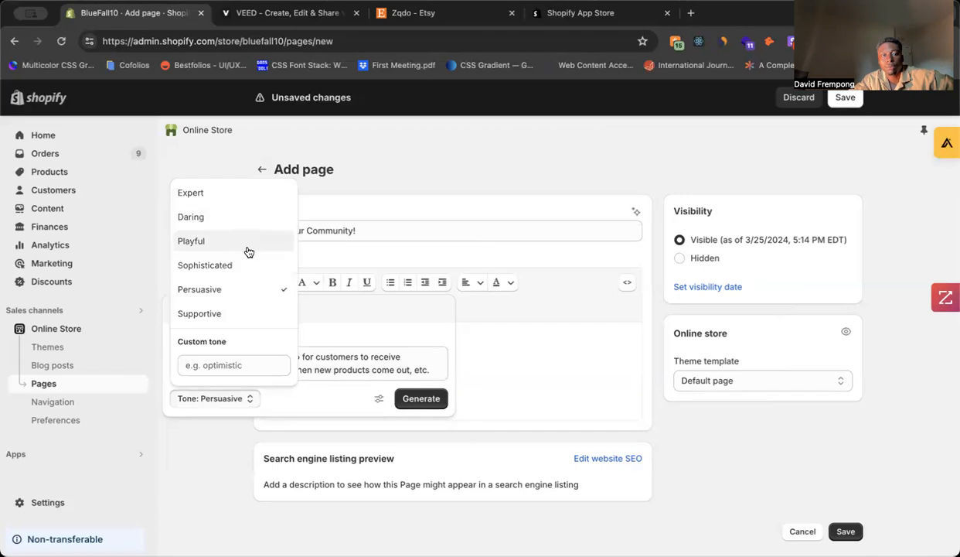
pyautogui.click(261, 293)
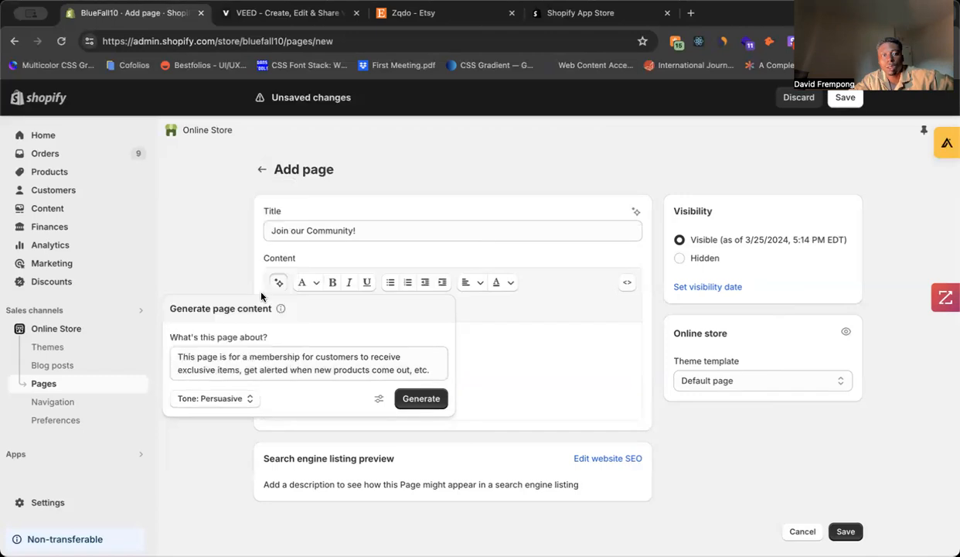
pyautogui.click(221, 394)
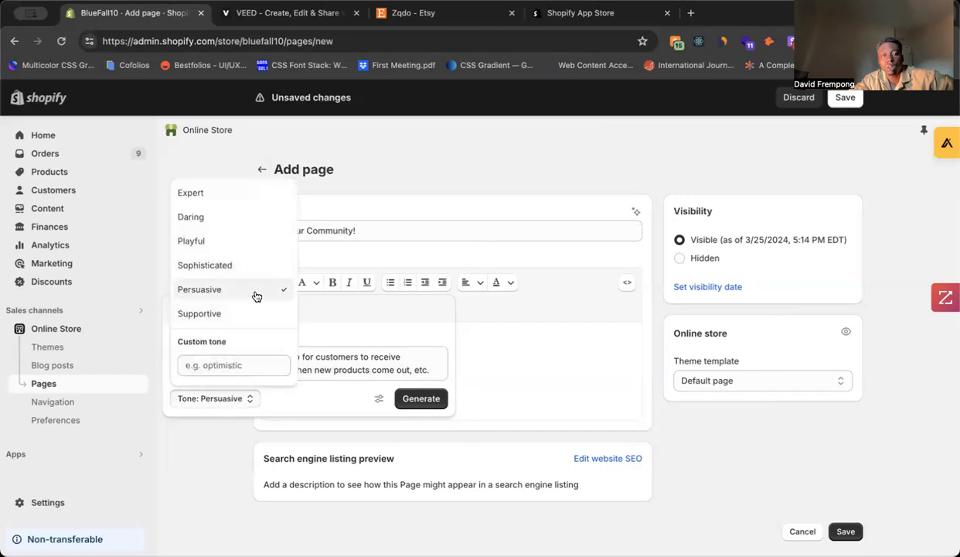
pyautogui.click(237, 364)
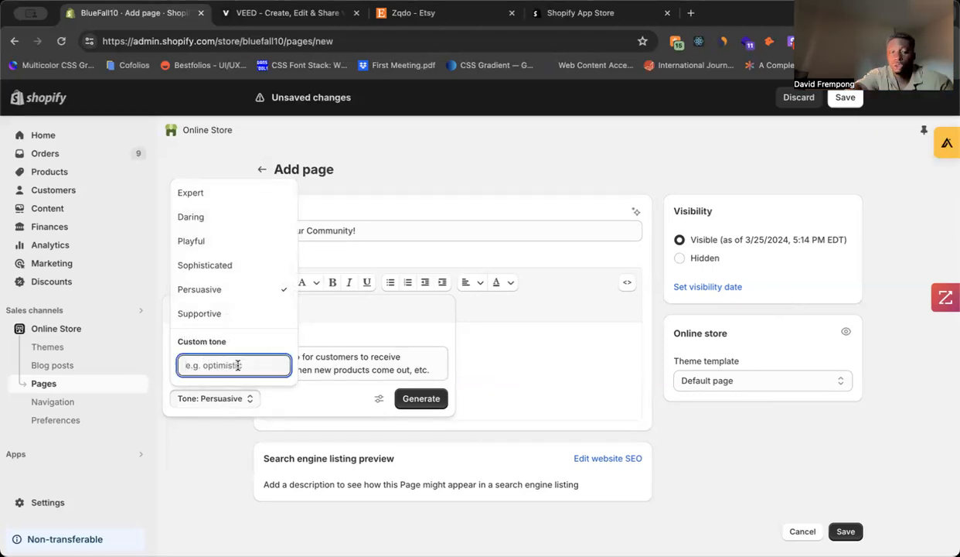
pyautogui.write('Optimi')
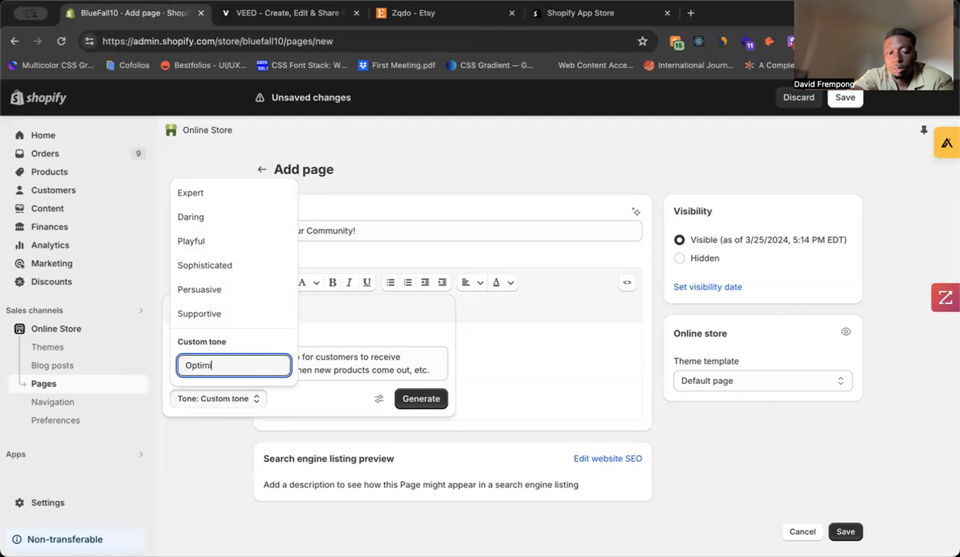
pyautogui.write('stic')
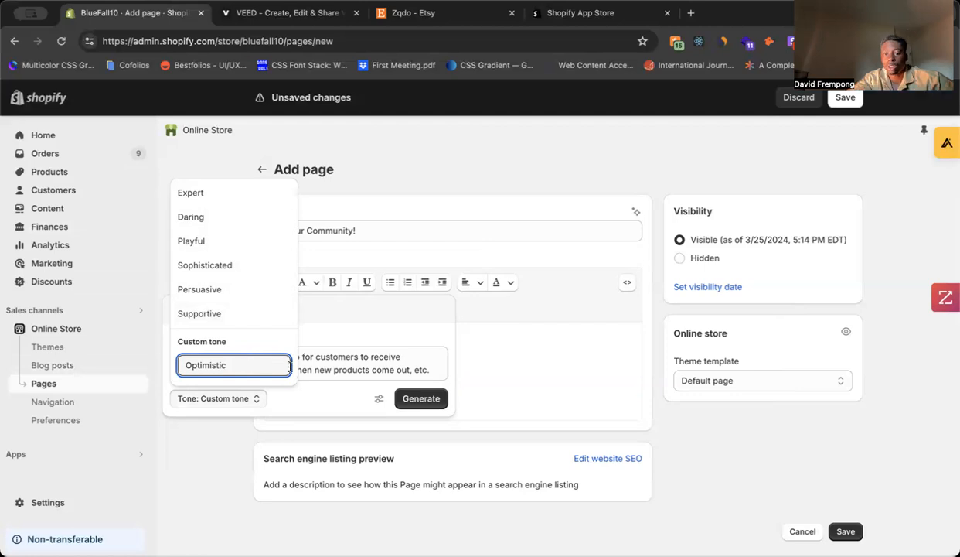
# - Confirm the custom tone, generate the page content from the prompt, and keep the generated text
pyautogui.press('Return')
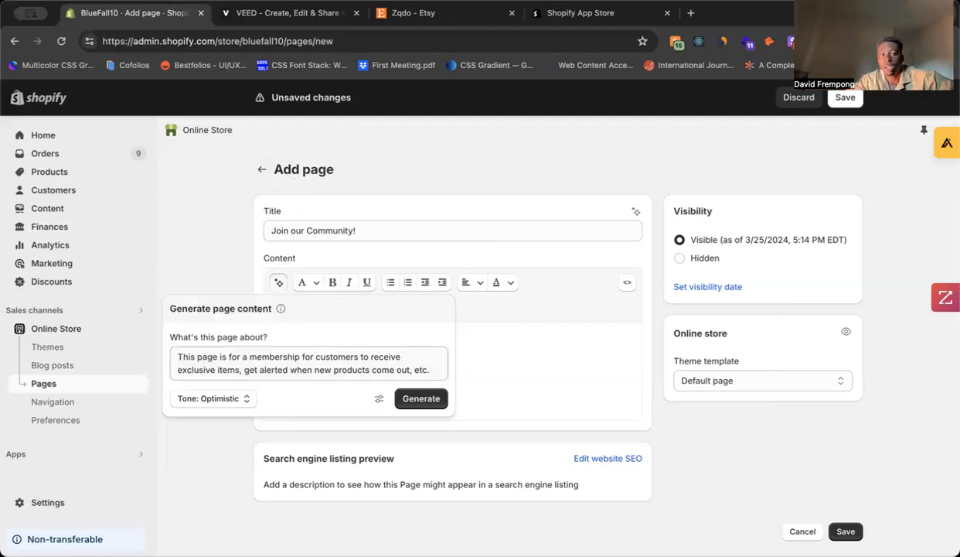
pyautogui.click(427, 399)
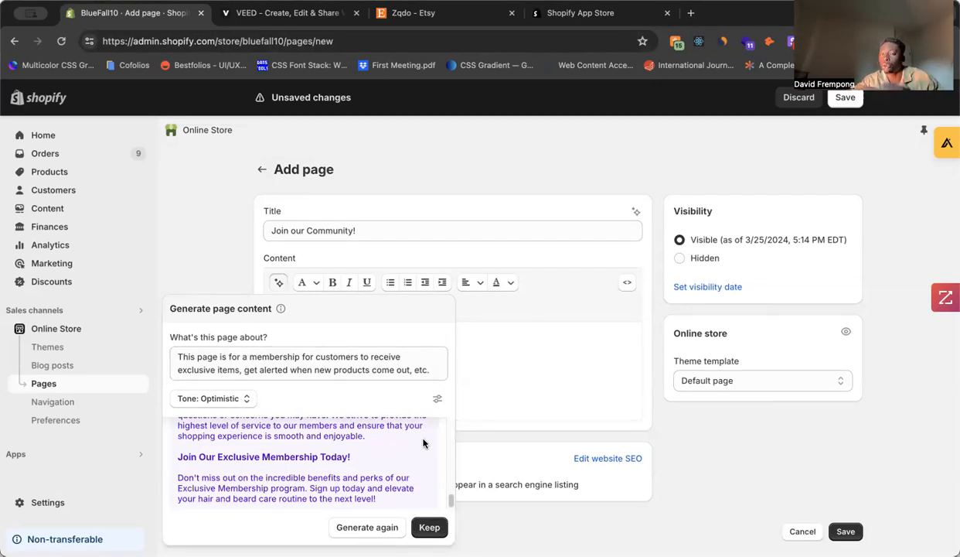
pyautogui.click(429, 527)
# - Review the generated membership sections in the content editor and the search engine listing preview below it
pyautogui.scroll(-10, 456, 391)
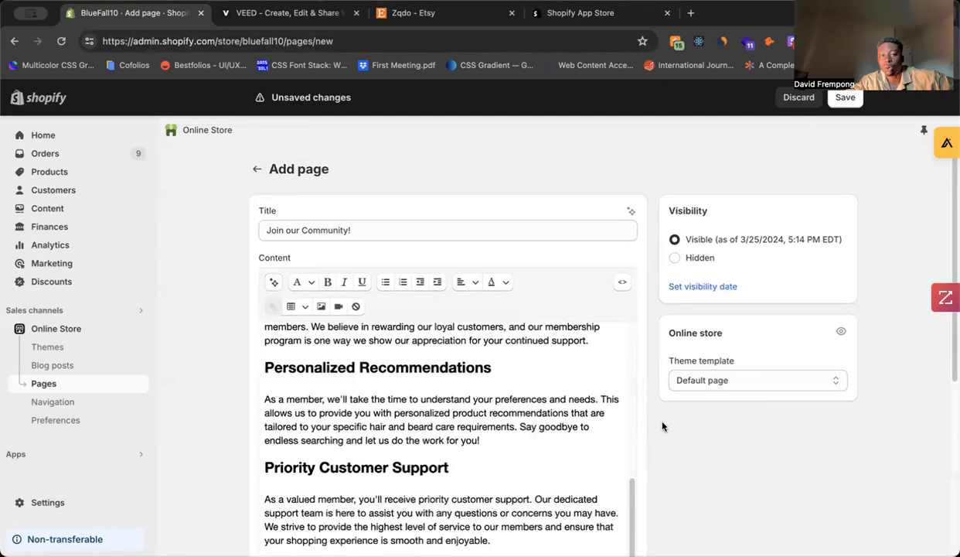
pyautogui.scroll(-5, 642, 408)
pyautogui.scroll(10, 500, 345)
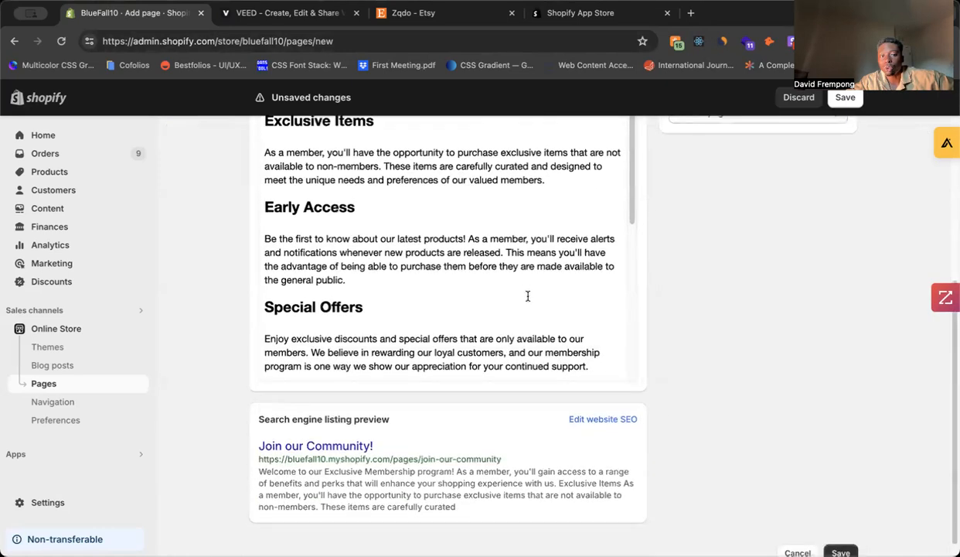
pyautogui.scroll(-2, 653, 350)
pyautogui.scroll(-2, 463, 341)
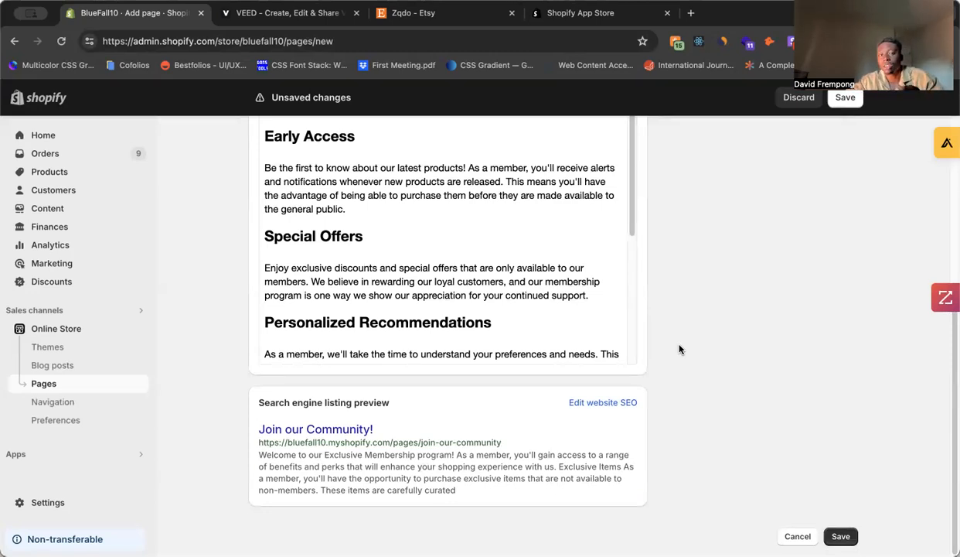
pyautogui.scroll(3, 529, 354)
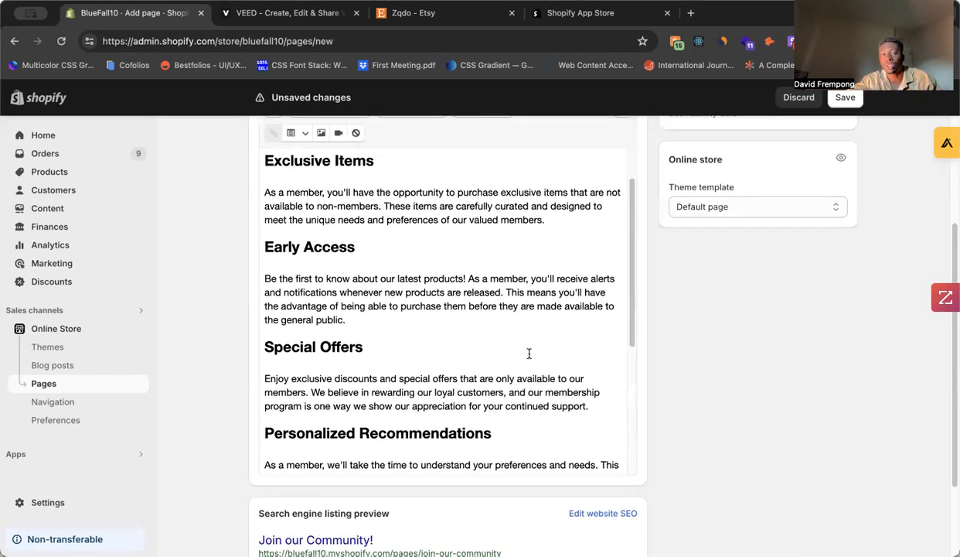
pyautogui.scroll(2, 529, 354)
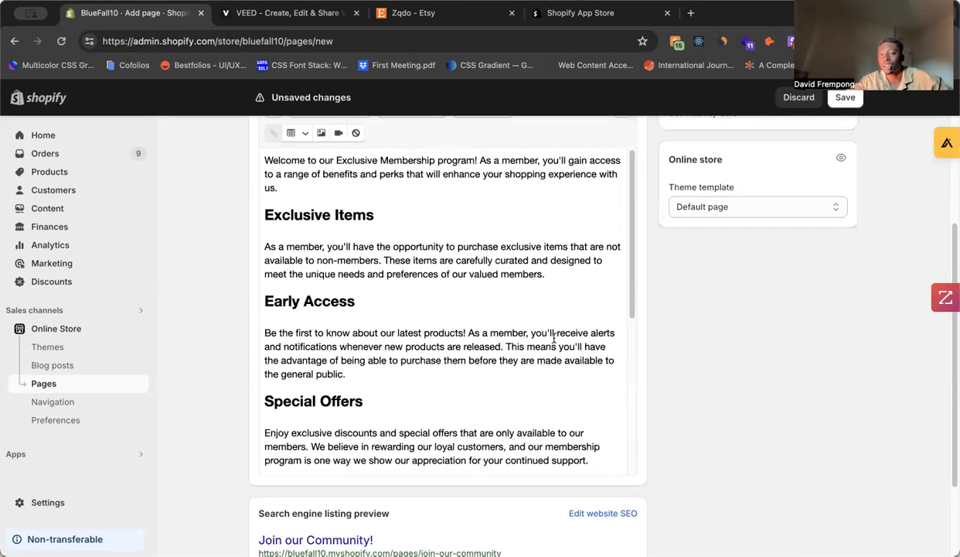
pyautogui.scroll(-5, 481, 344)
pyautogui.scroll(-2, 722, 452)
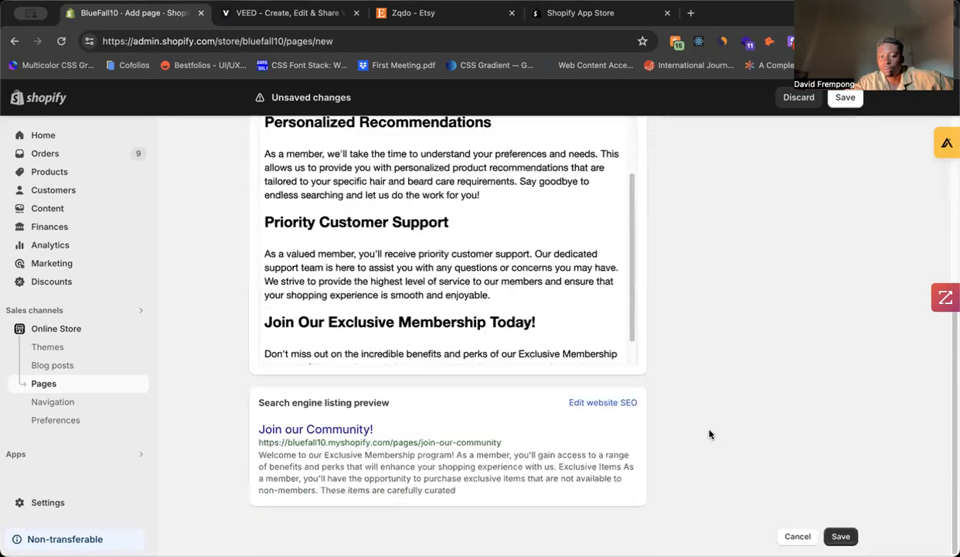
# - Open the website SEO settings for editing and examine the page title, description and URL handle fields
pyautogui.click(622, 402)
pyautogui.scroll(-2, 553, 393)
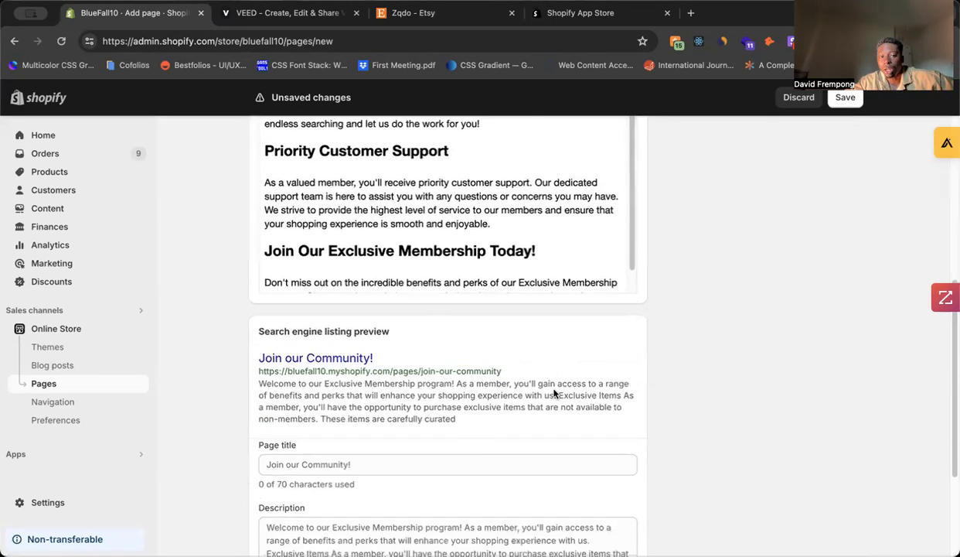
pyautogui.scroll(-5, 553, 392)
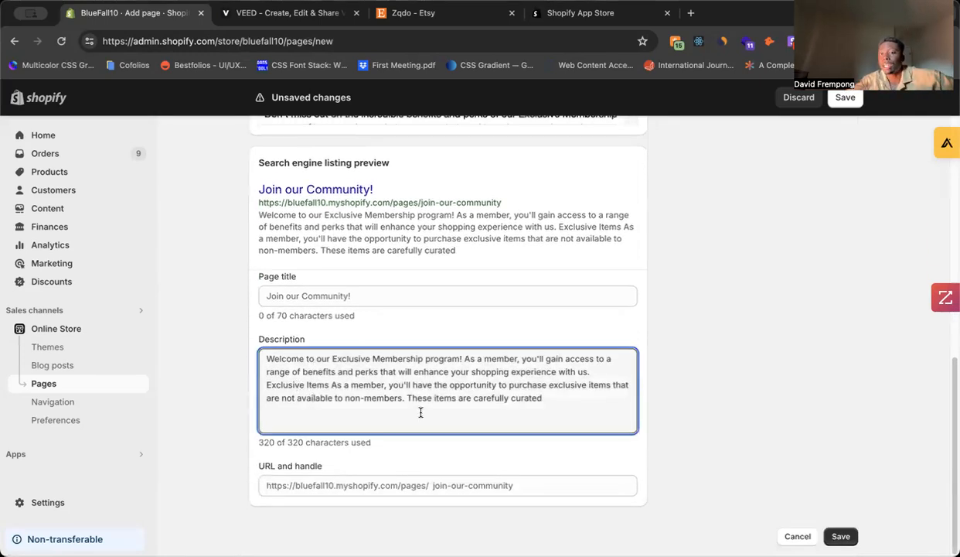
pyautogui.click(345, 302)
pyautogui.scroll(5, 345, 301)
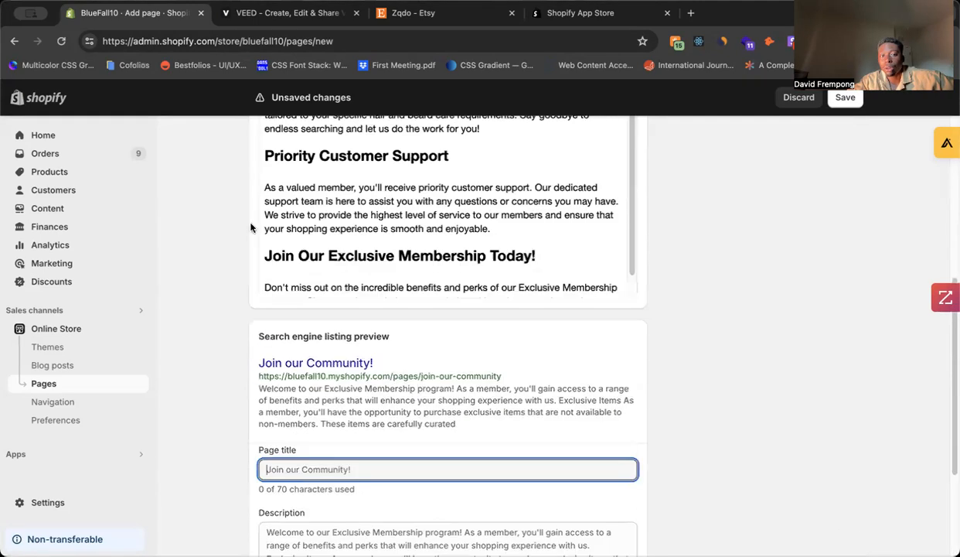
pyautogui.scroll(-5, 452, 309)
# - Select the entire description text in the search engine listing settings
pyautogui.moveTo(410, 384); pyautogui.dragTo(362, 368)
pyautogui.click(299, 360)
pyautogui.moveTo(545, 400); pyautogui.dragTo(268, 352)
pyautogui.scroll(6, 505, 326)
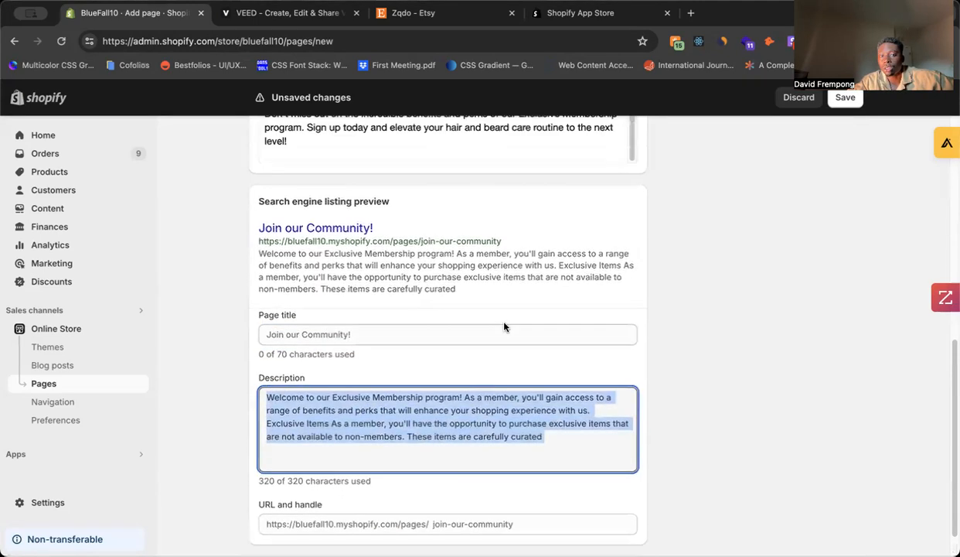
# - Compare the search engine listing's page title and description with the page's own title and content
pyautogui.scroll(5, 544, 242)
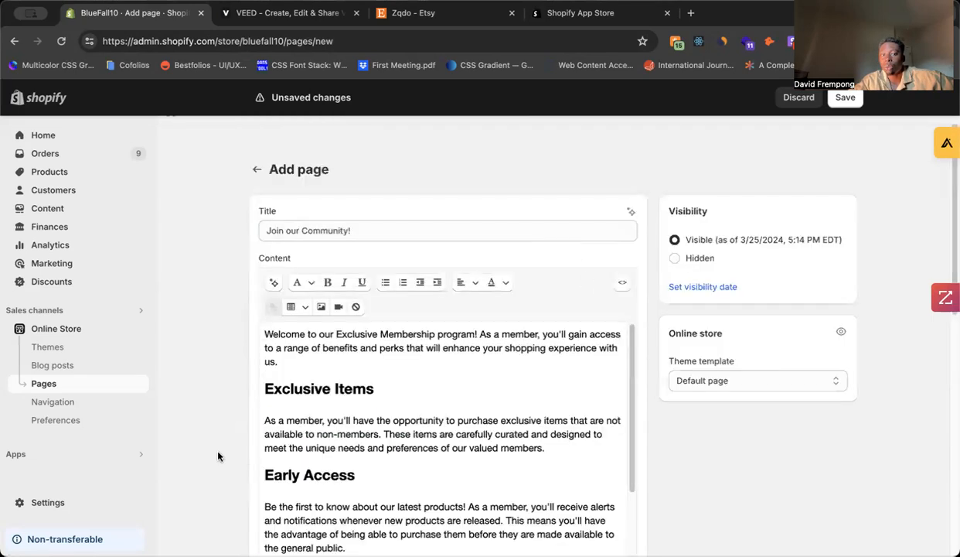
pyautogui.scroll(-8, 752, 407)
pyautogui.click(470, 302)
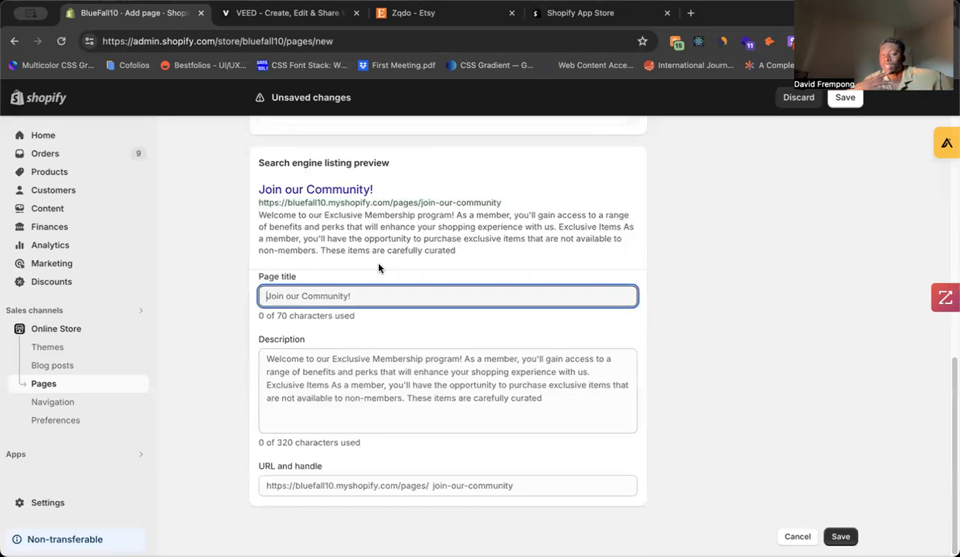
pyautogui.scroll(1, 546, 493)
pyautogui.scroll(5, 546, 494)
pyautogui.scroll(-3, 572, 328)
pyautogui.scroll(3, 606, 349)
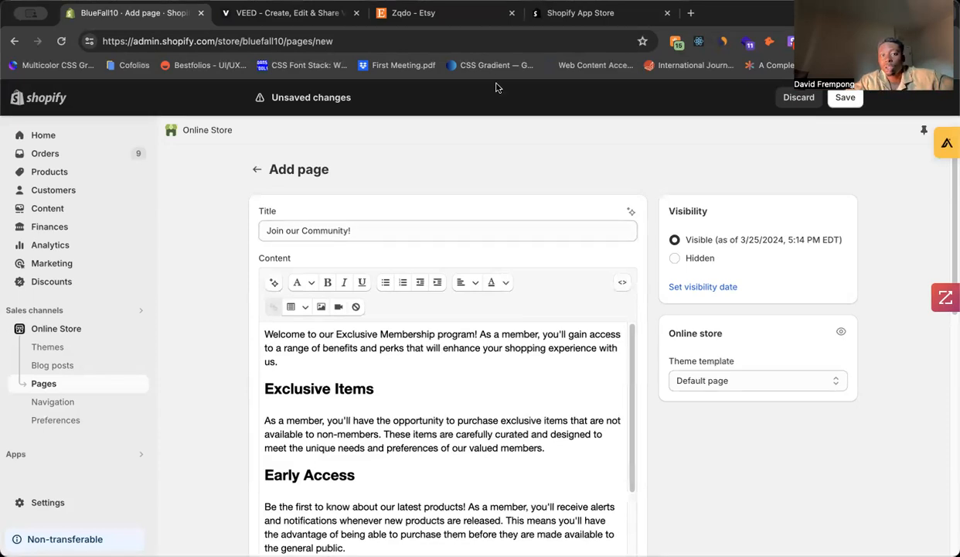
# - Switch to the Zqdo shop on Etsy and browse its item listings, such as Shopify themes, thank you cards and order forms
pyautogui.click(473, 19)
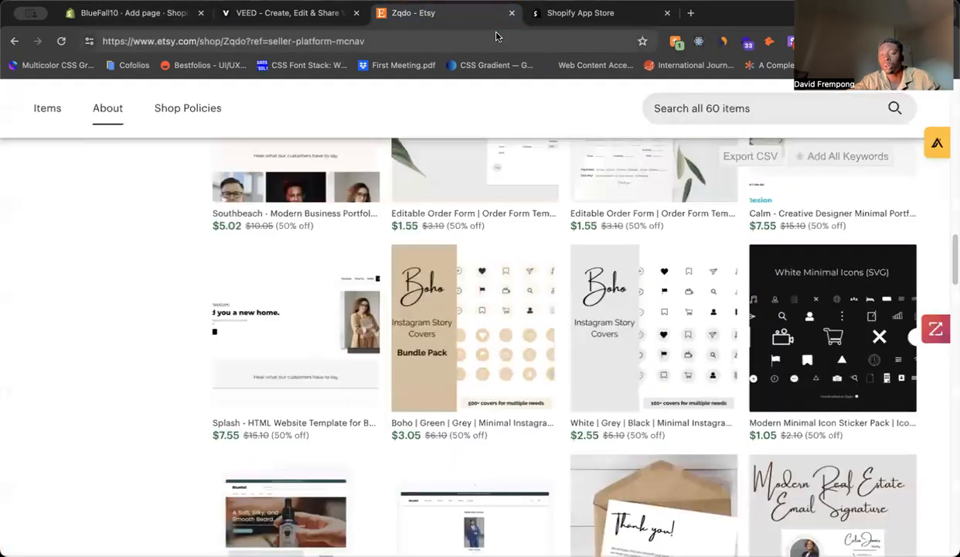
pyautogui.scroll(5, 470, 345)
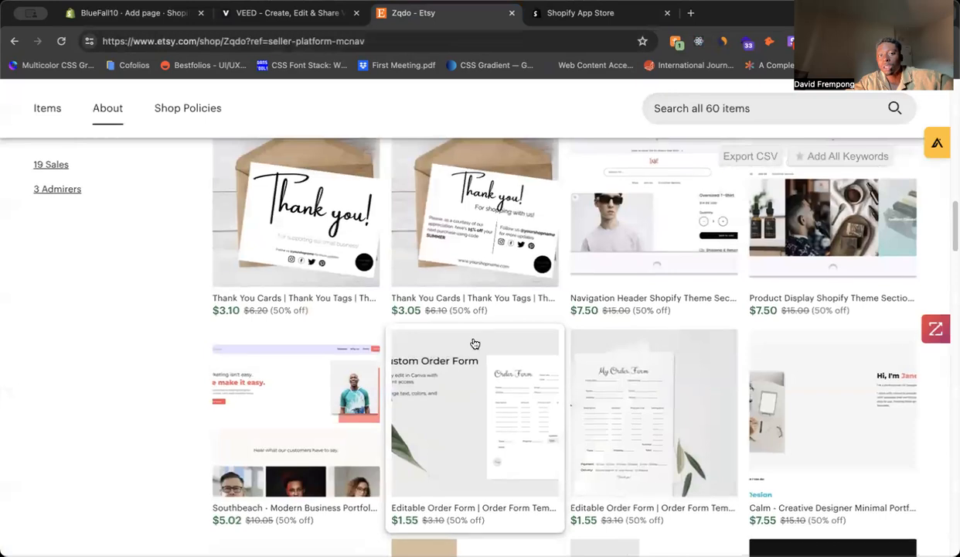
pyautogui.scroll(2, 470, 345)
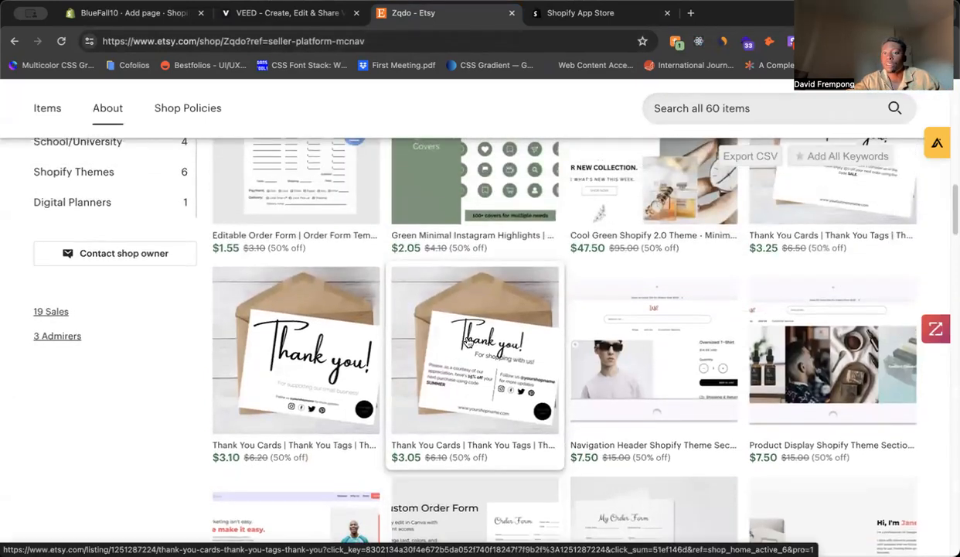
pyautogui.scroll(5, 468, 340)
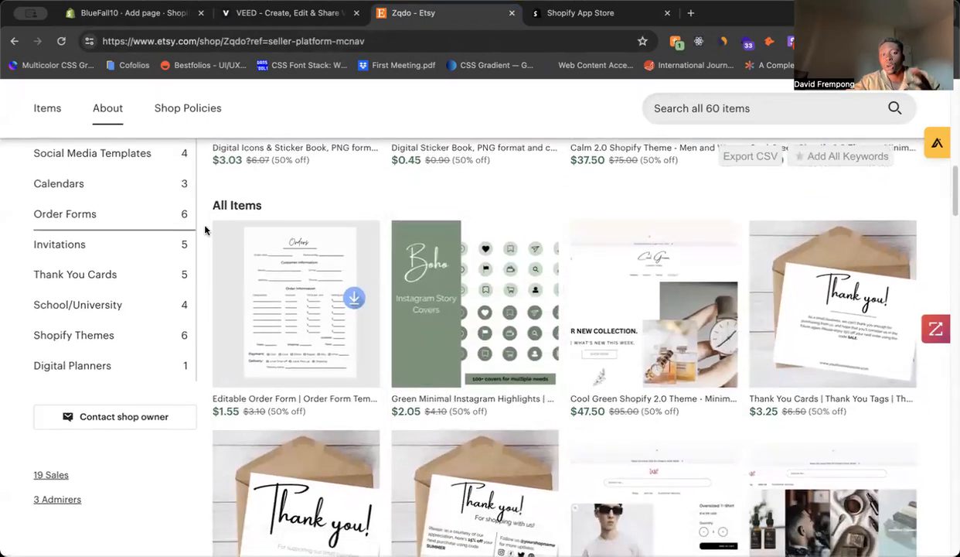
pyautogui.scroll(-1, 479, 310)
pyautogui.scroll(-6, 491, 314)
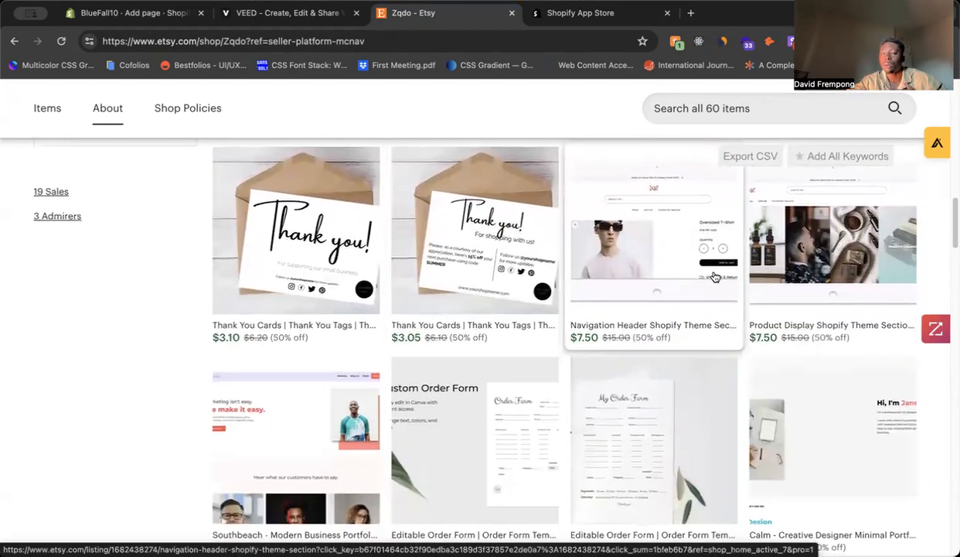
pyautogui.scroll(-10, 717, 324)
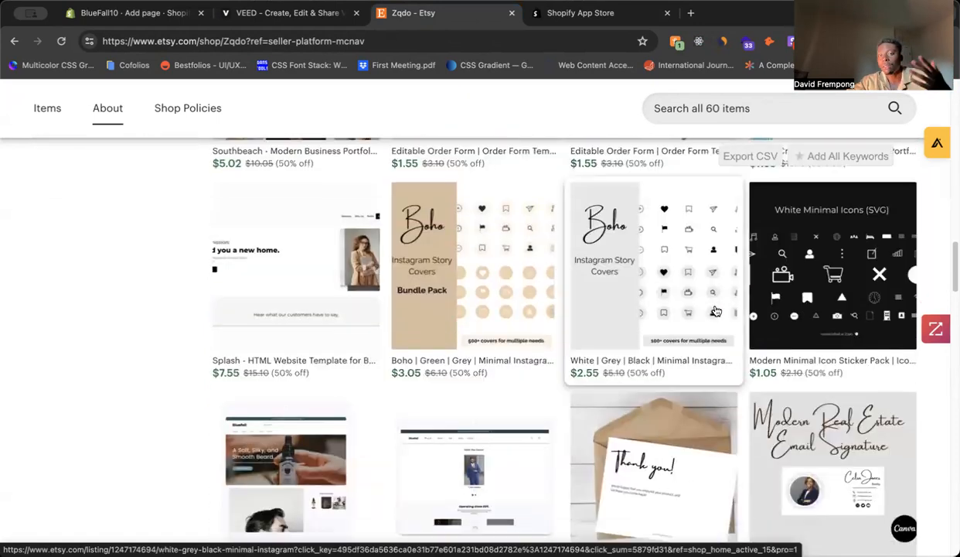
pyautogui.scroll(-1, 722, 317)
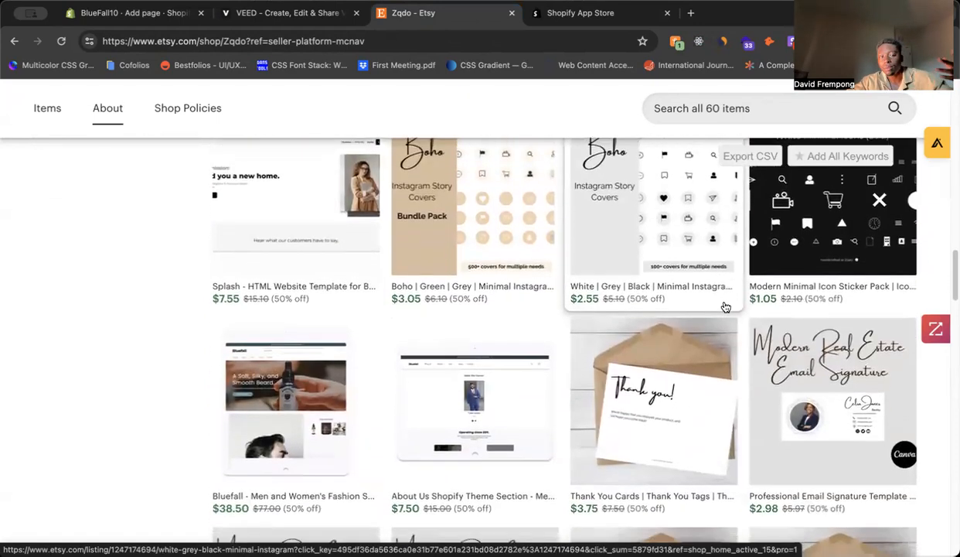
pyautogui.scroll(-7, 724, 313)
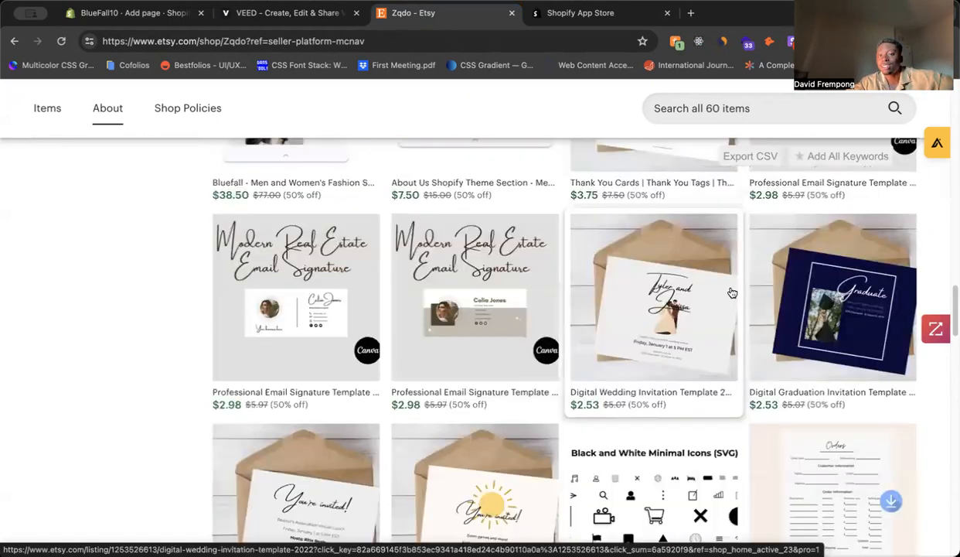
pyautogui.scroll(-5, 715, 292)
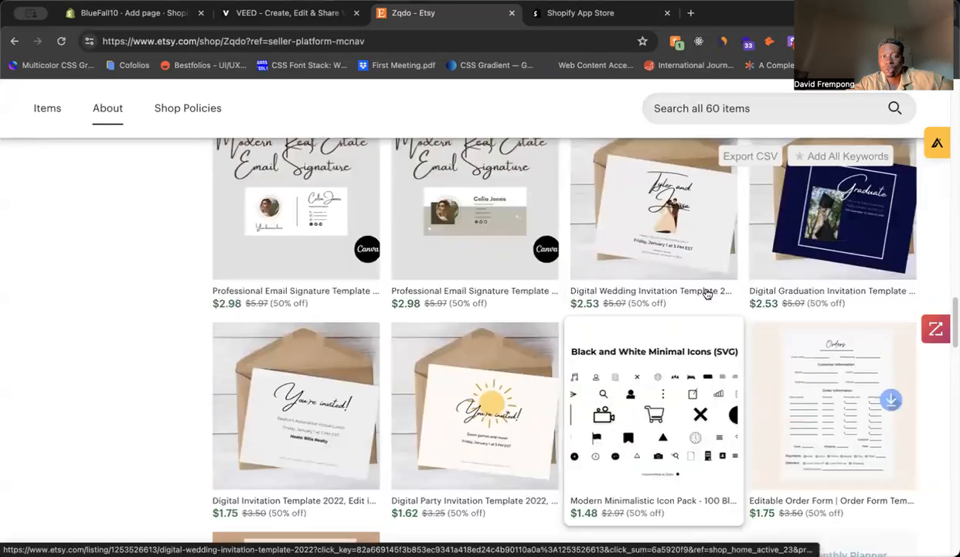
pyautogui.scroll(13, 665, 286)
pyautogui.scroll(6, 155, 393)
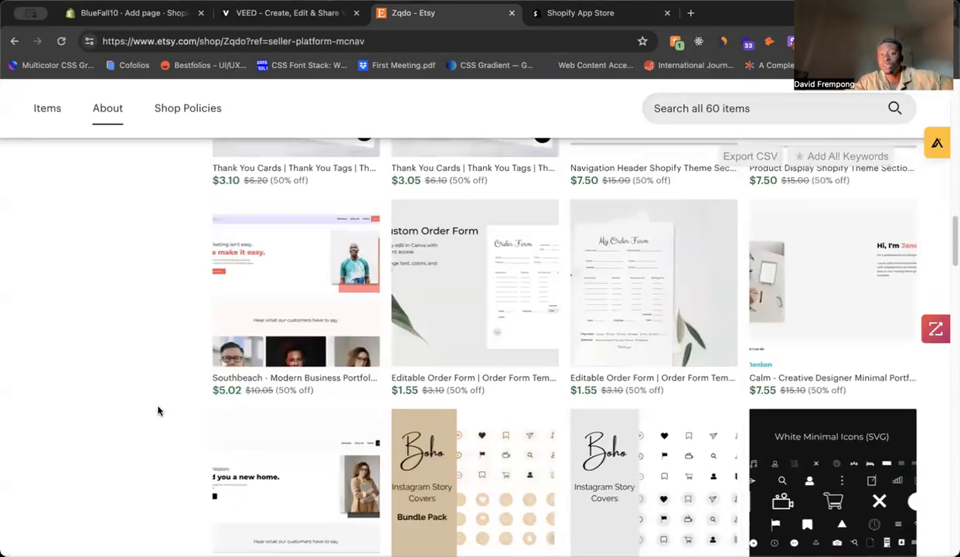
pyautogui.scroll(3, 98, 374)
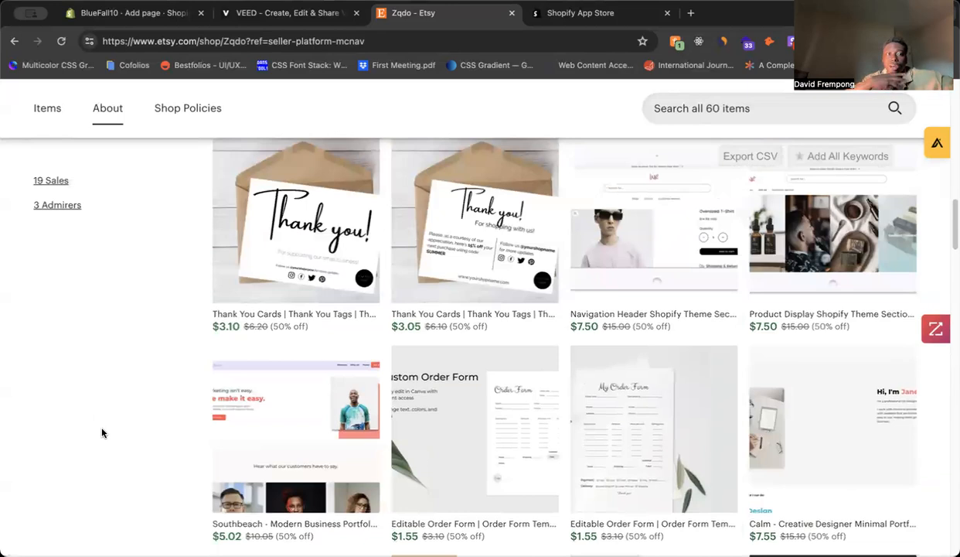